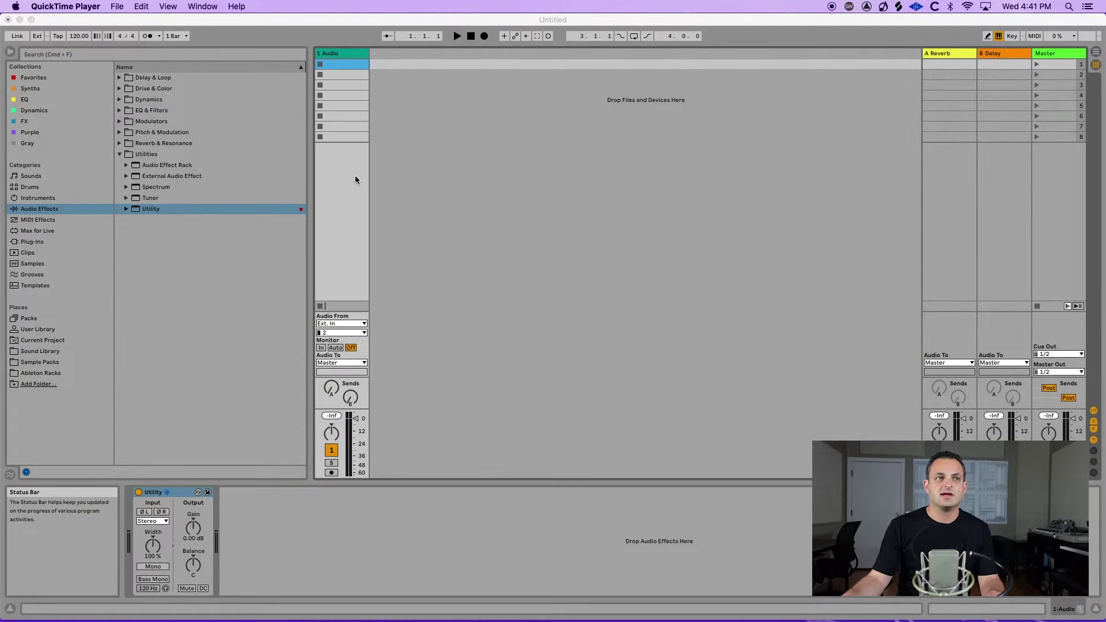
click(189, 499)
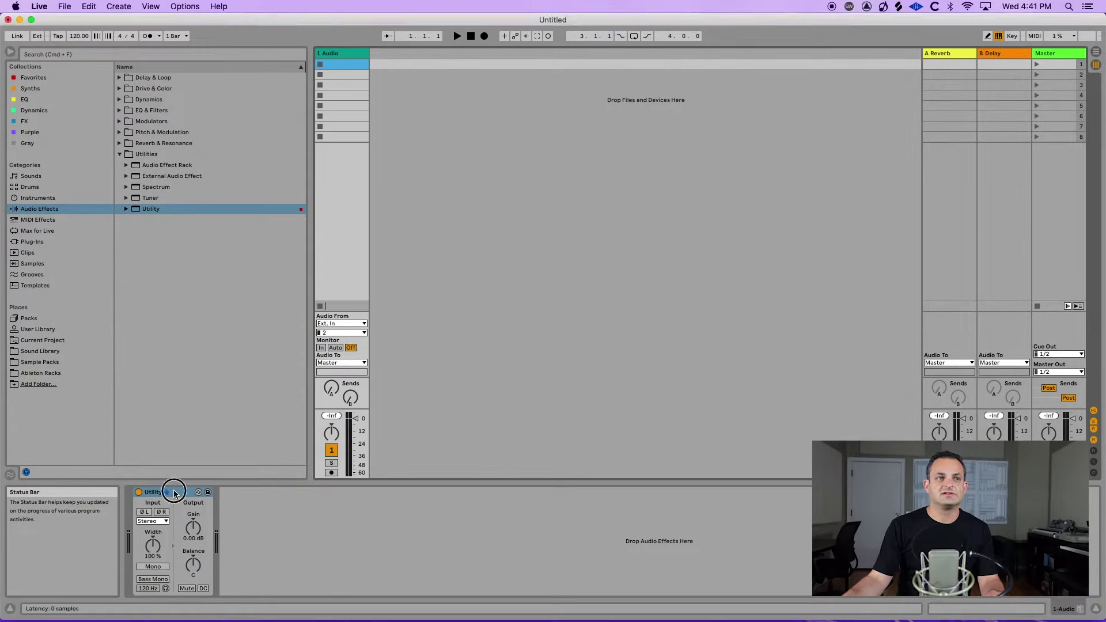
click(160, 521)
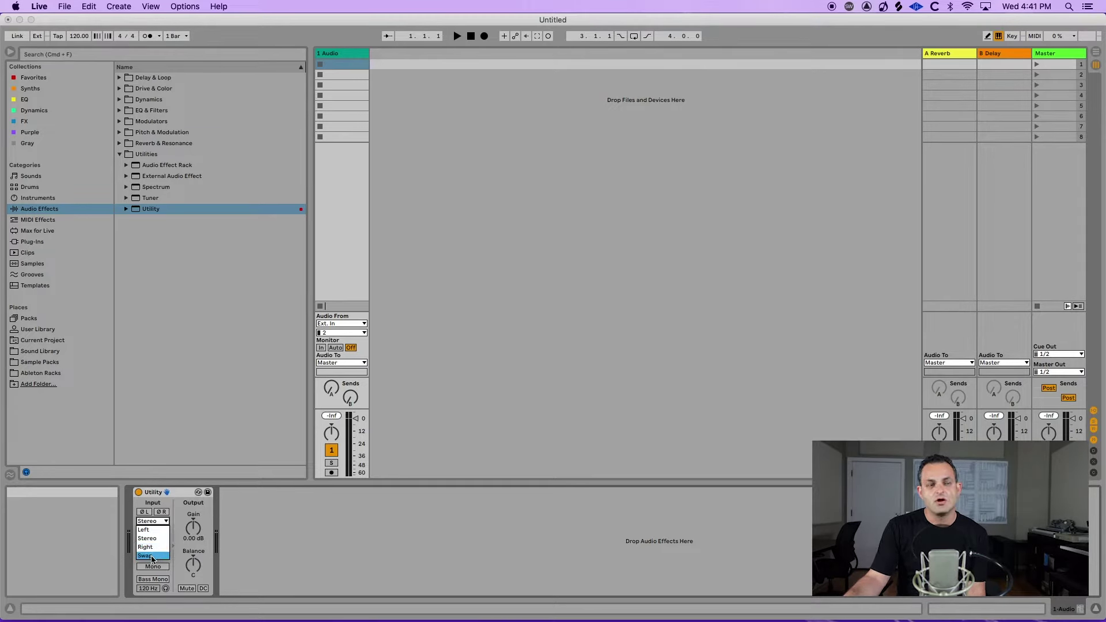
click(147, 538)
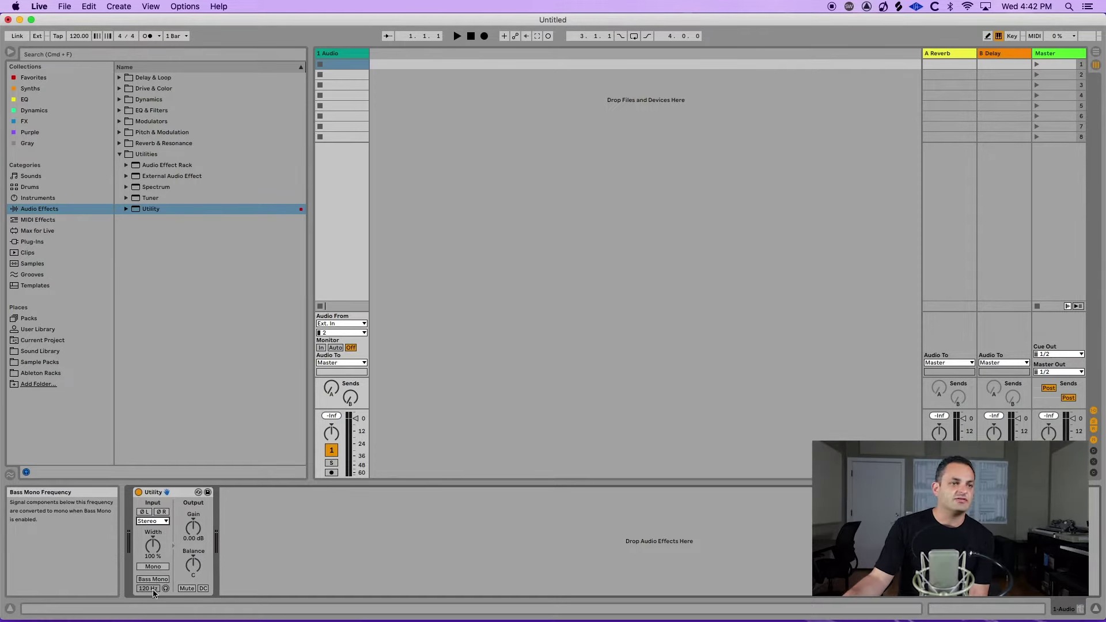
click(149, 589)
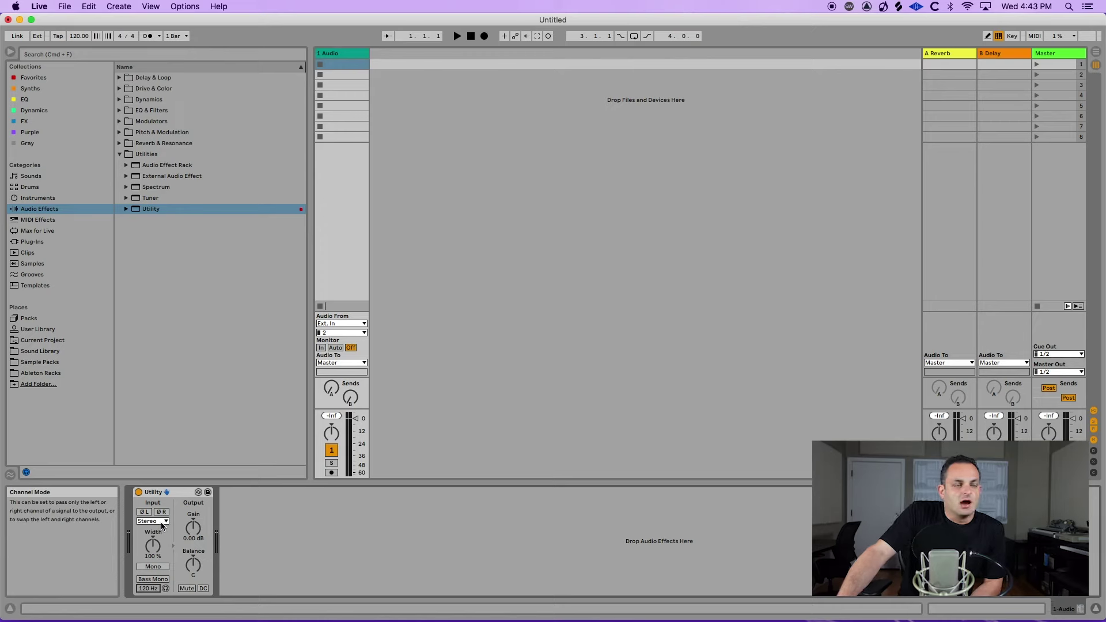
Set Utility's input channel mode to Left, briefly trying Right before returning to Left
click(162, 523)
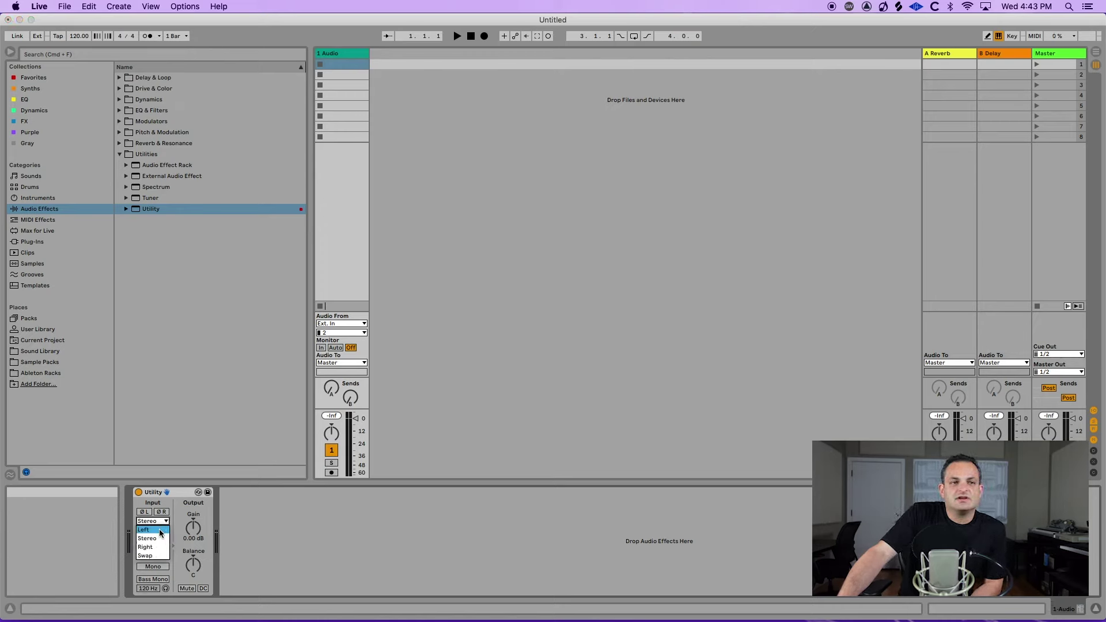
click(285, 527)
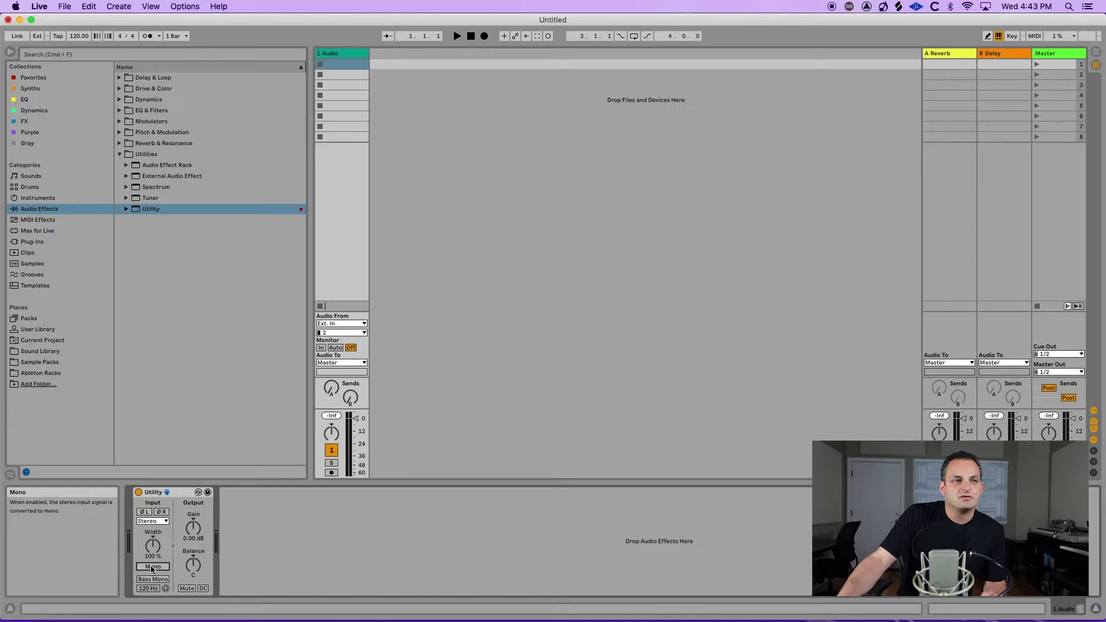
click(152, 521)
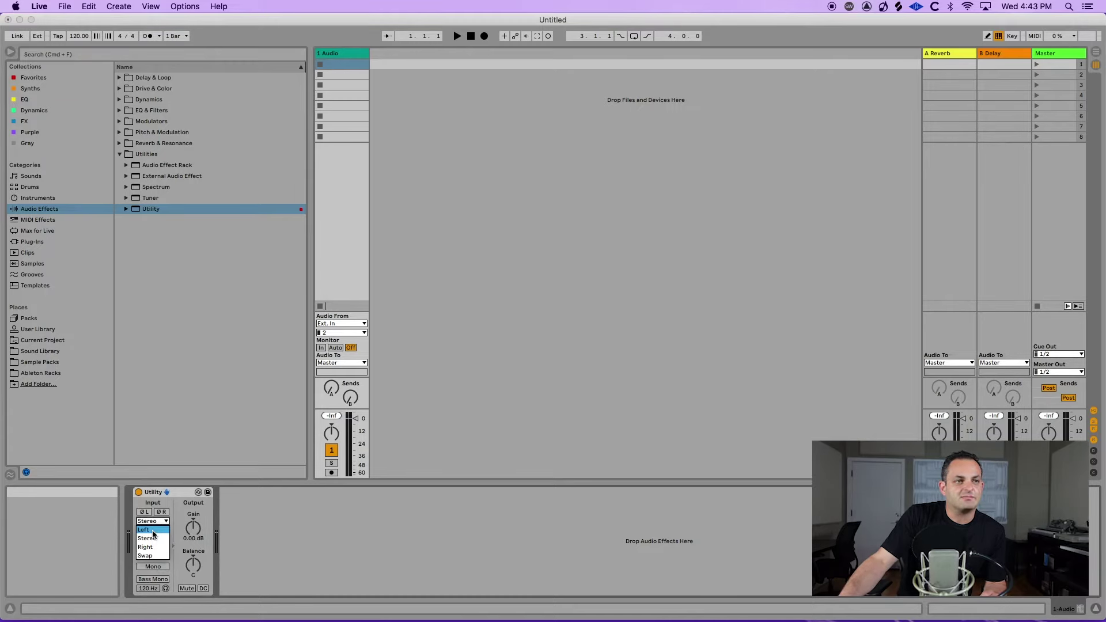
click(152, 530)
click(151, 521)
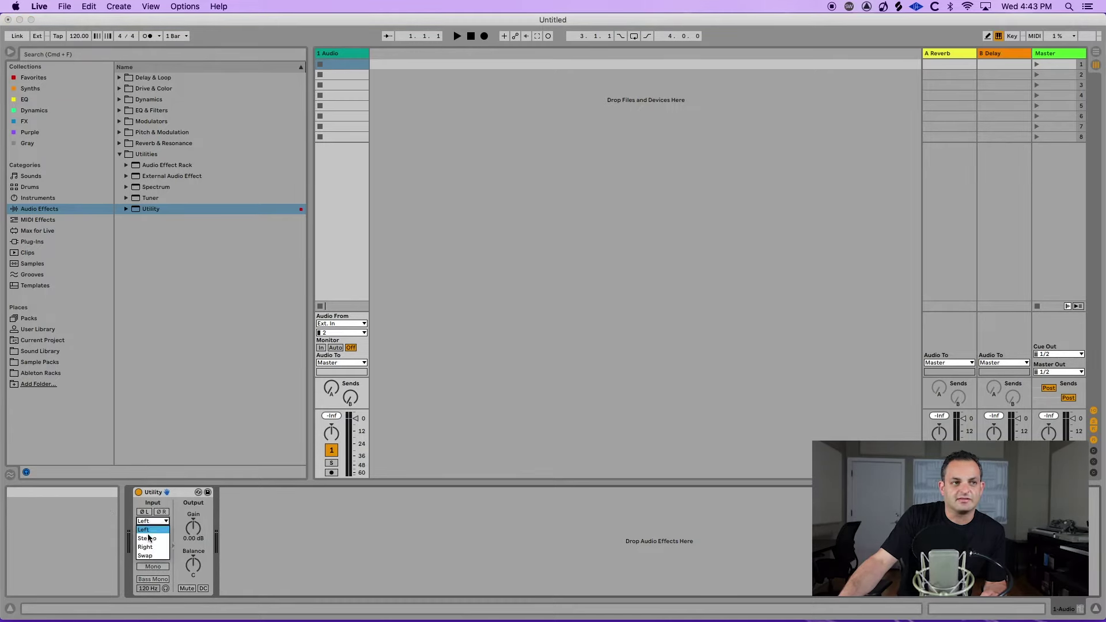
click(145, 546)
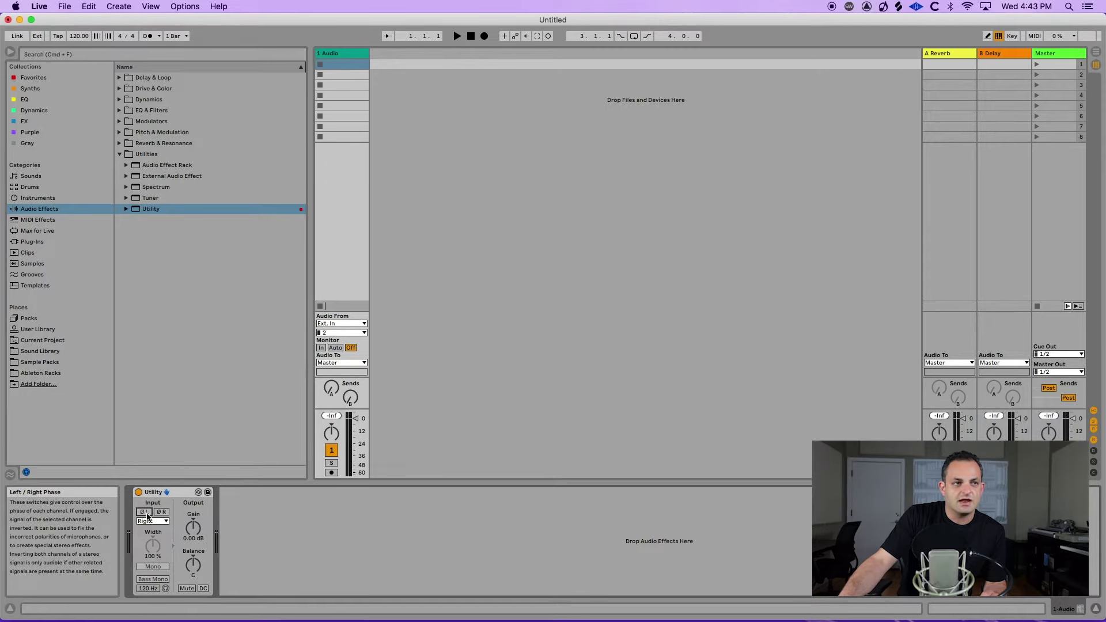
click(151, 521)
click(153, 519)
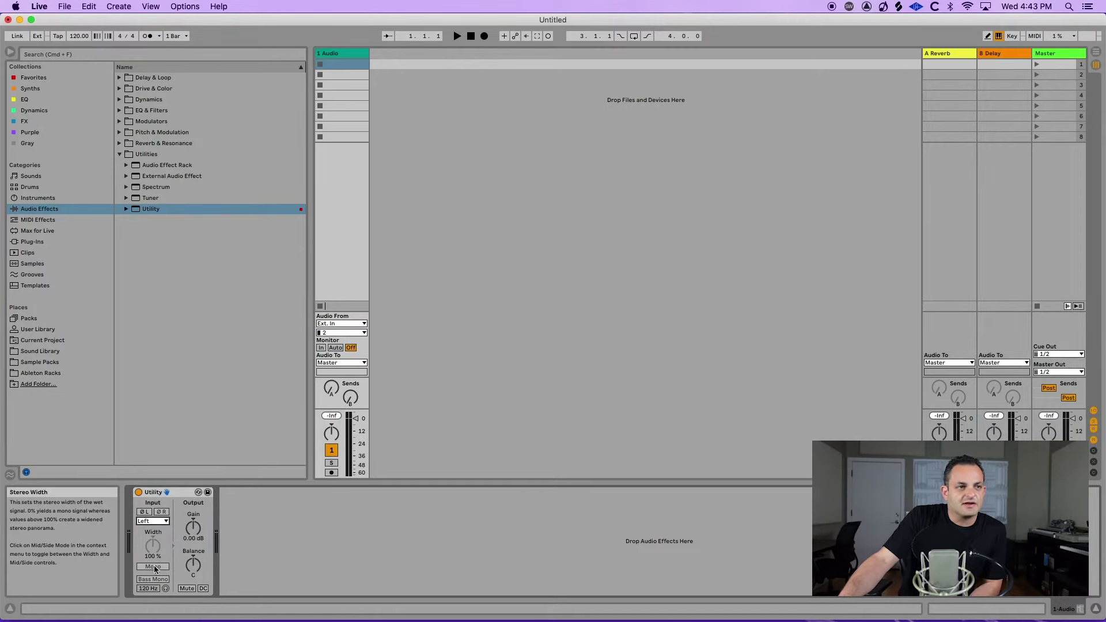
Toggle Utility's Bass Mono button off, on, and off again
click(159, 580)
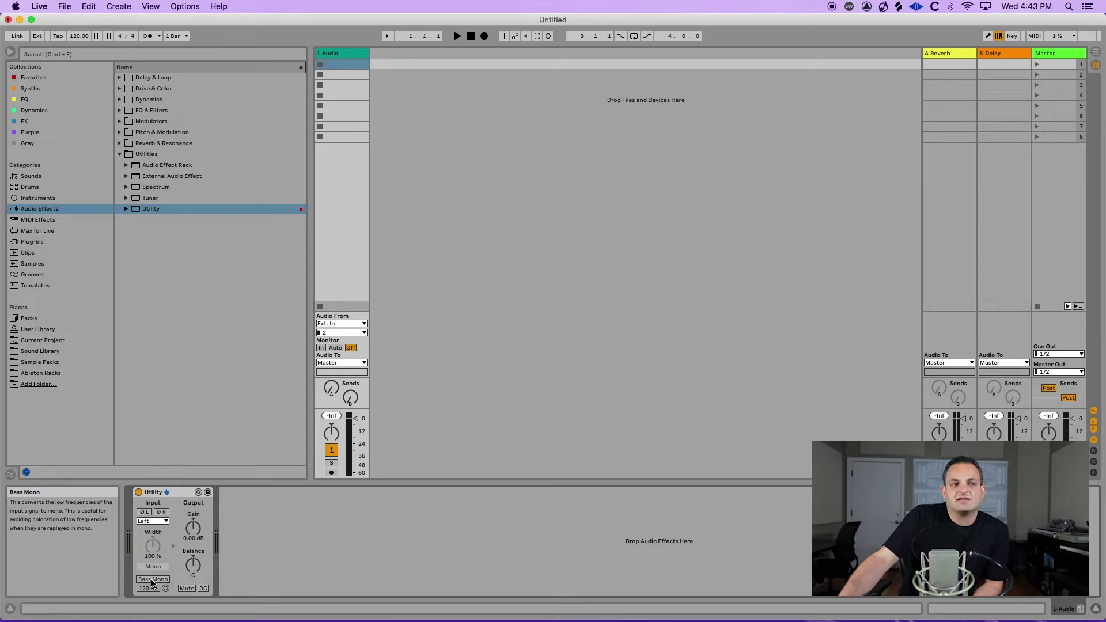
click(153, 581)
click(154, 580)
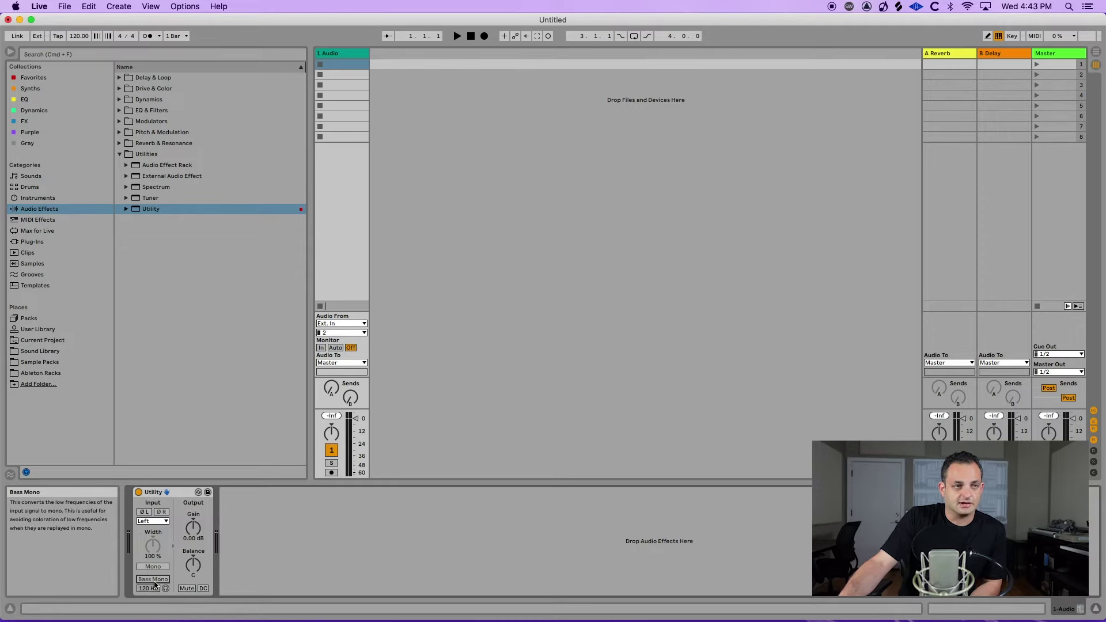
Select the Utility Gain parameter and switch to Arrangement view
click(196, 535)
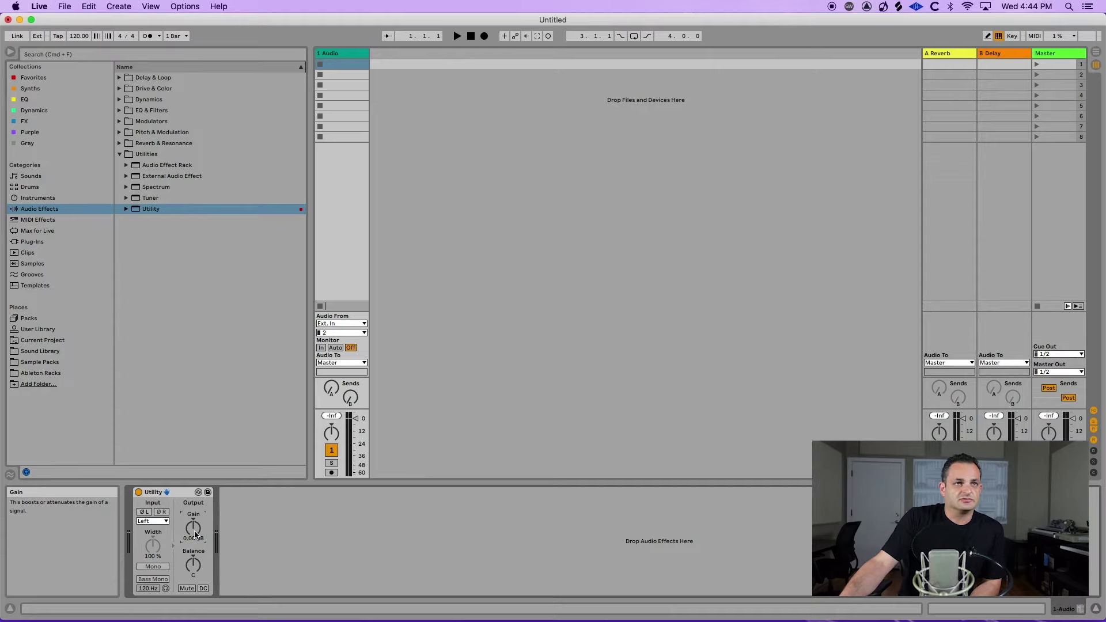
key(Tab)
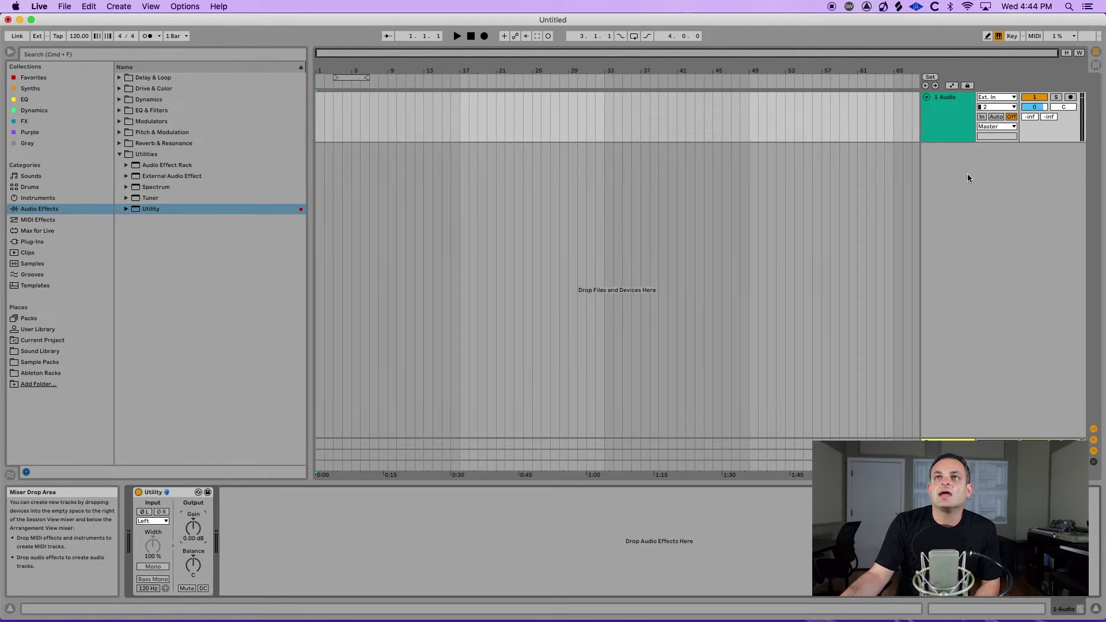
Reveal the 1 Audio automation lane on Track Volume and draw a ramp toward bar 25
click(951, 86)
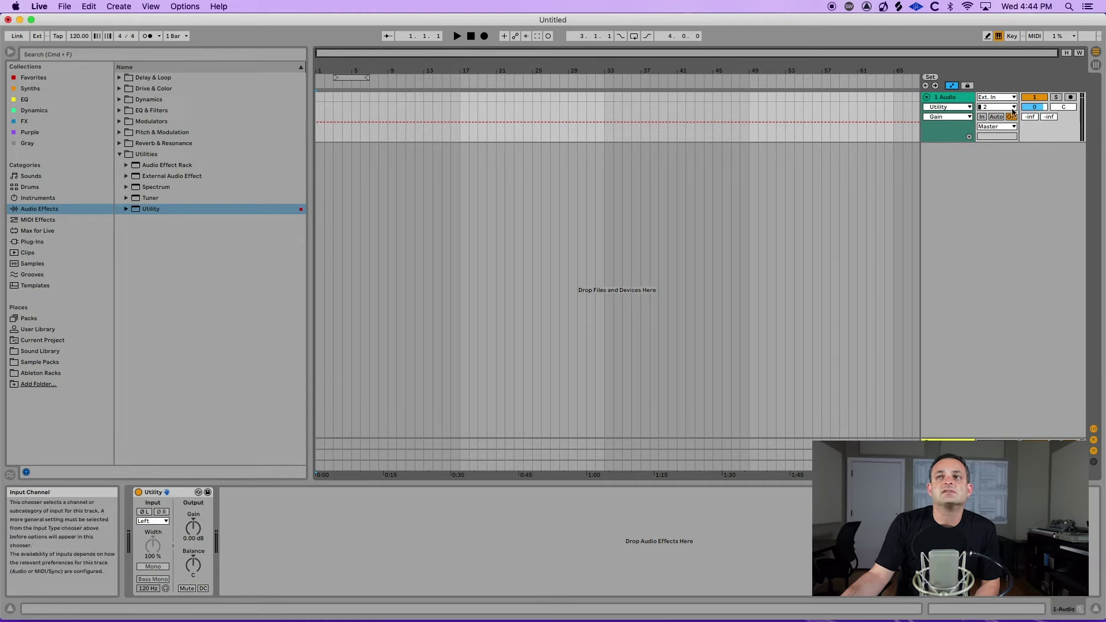
click(358, 147)
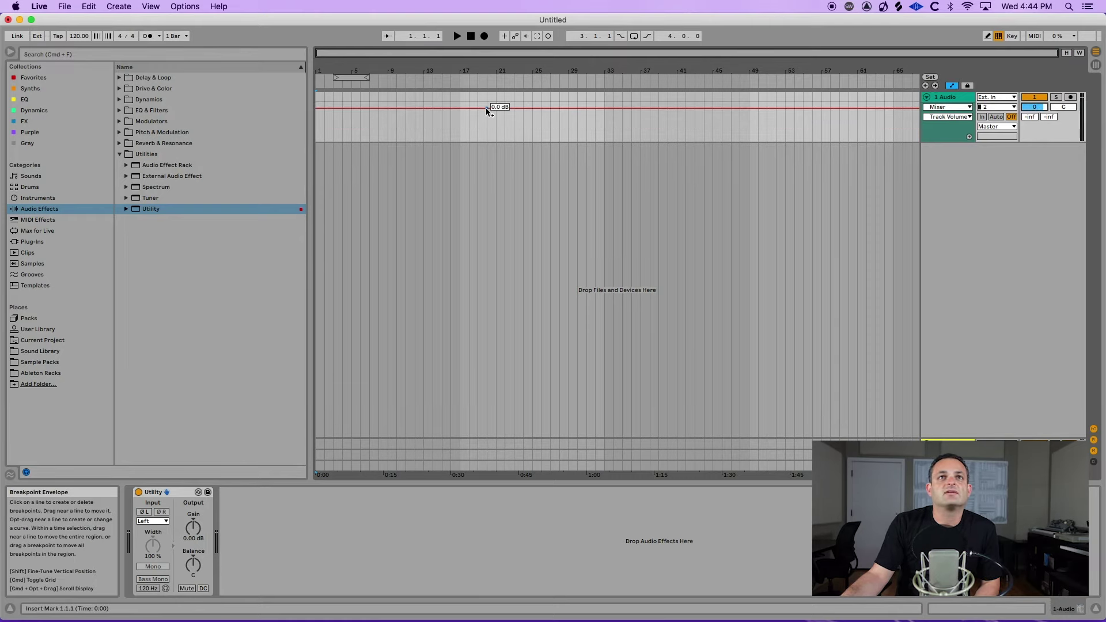
drag(486, 111, 541, 111)
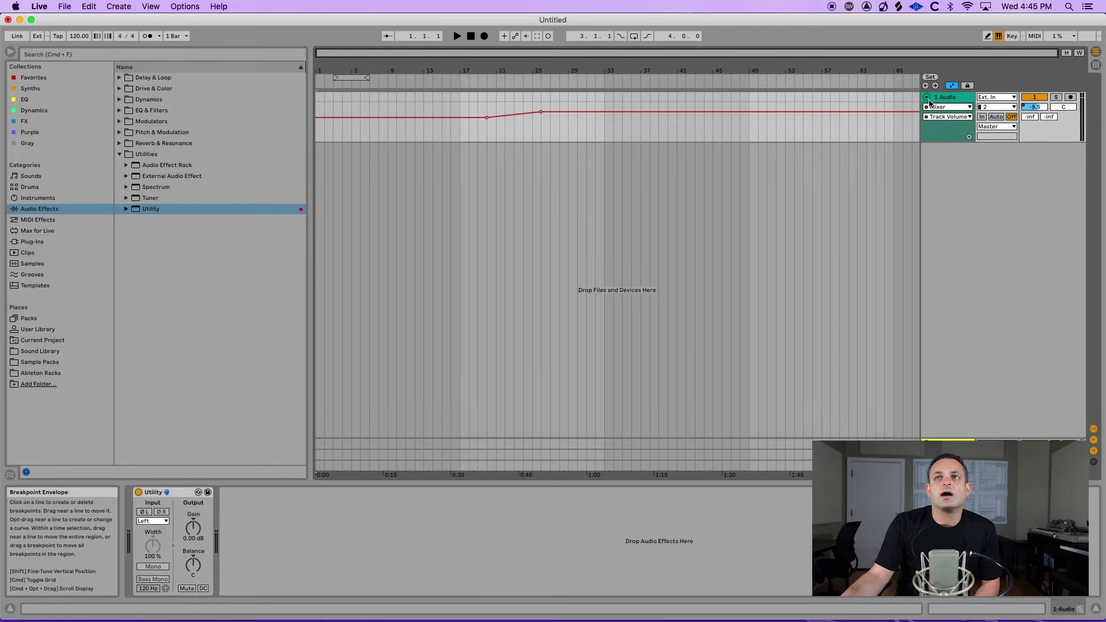
Override the volume, re-enable the automation, then delete and adjust the volume breakpoints
drag(1036, 106, 1040, 111)
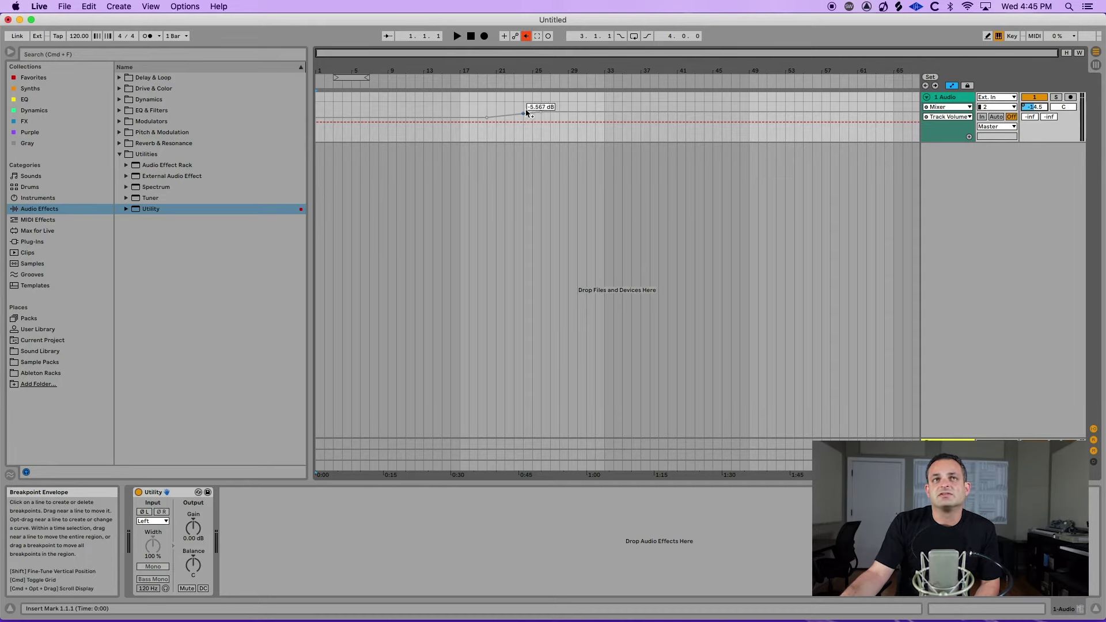
click(525, 36)
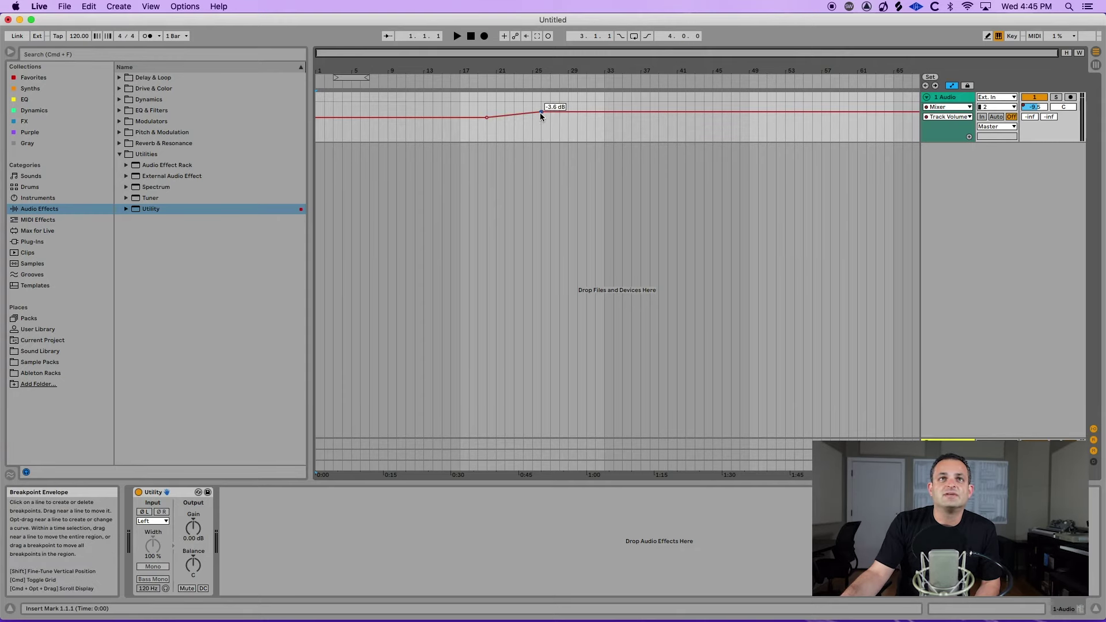
click(541, 111)
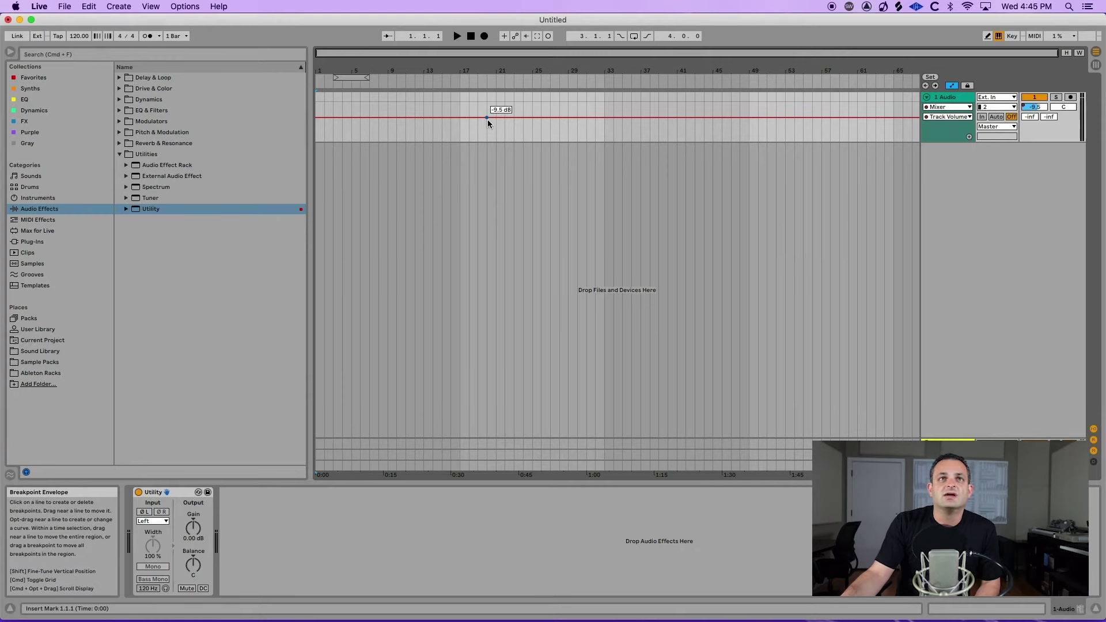
drag(487, 119, 488, 123)
click(487, 123)
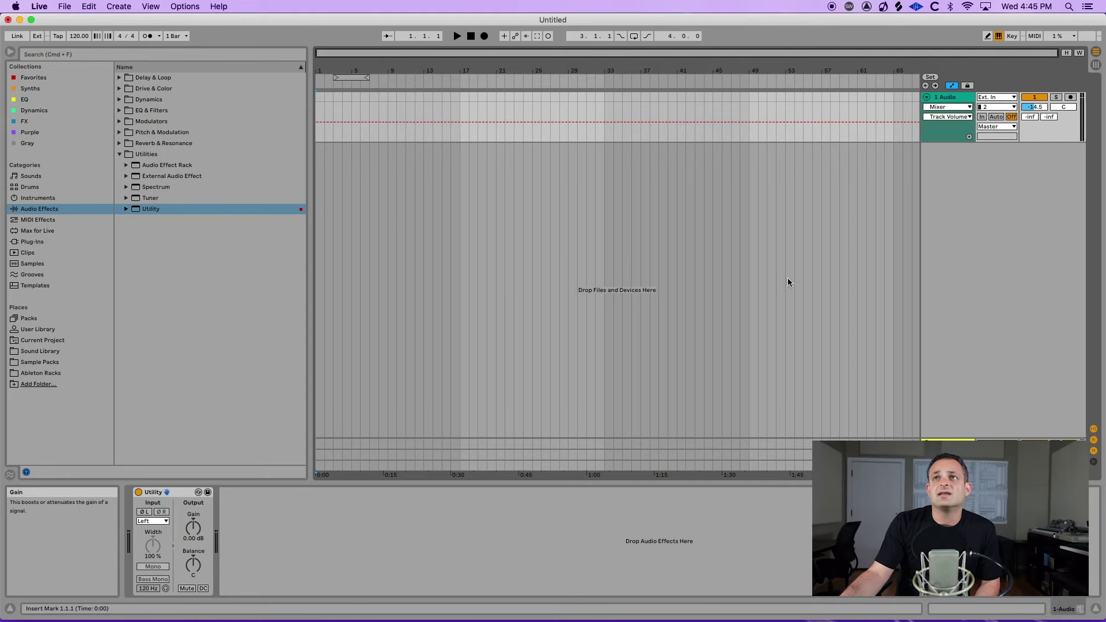
Undo the volume change and draw a Utility Gain envelope sloping down from bar 23
key(Delete)
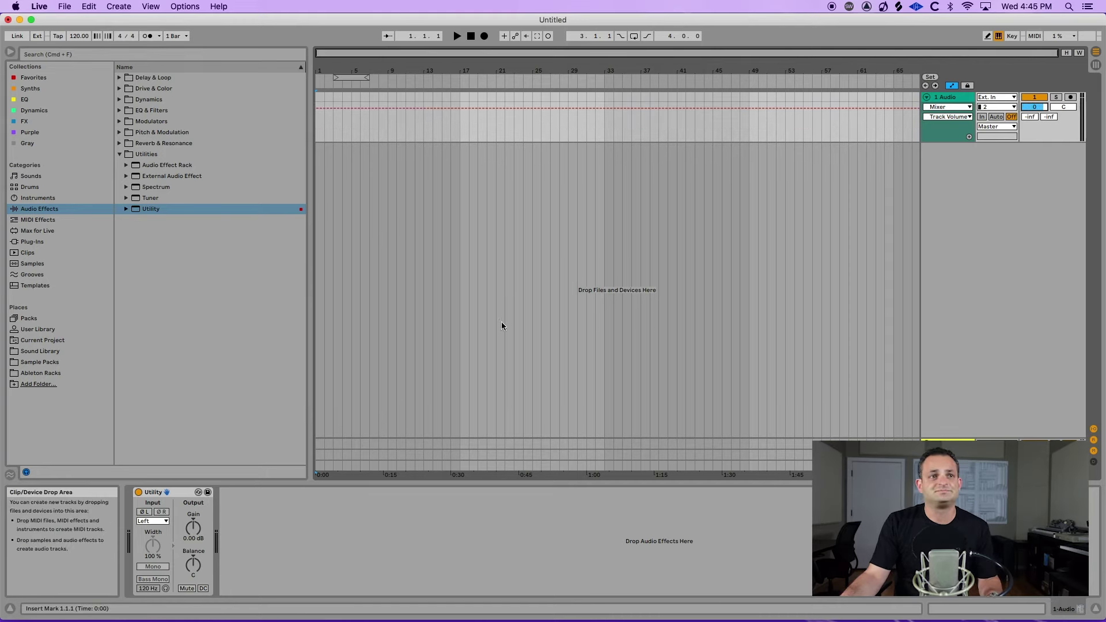
click(193, 527)
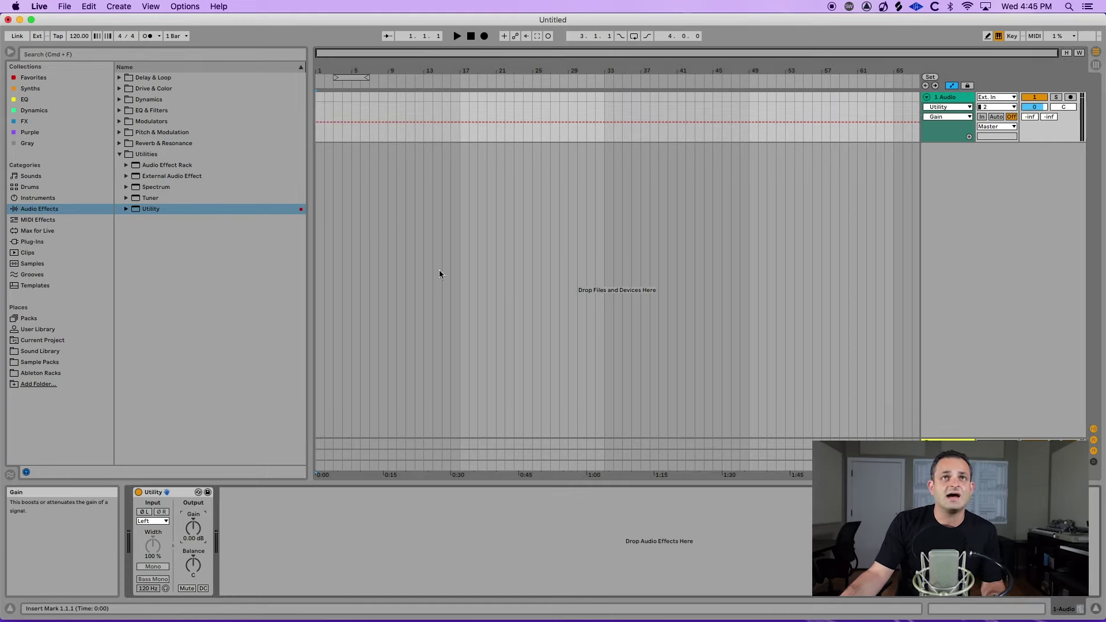
click(522, 122)
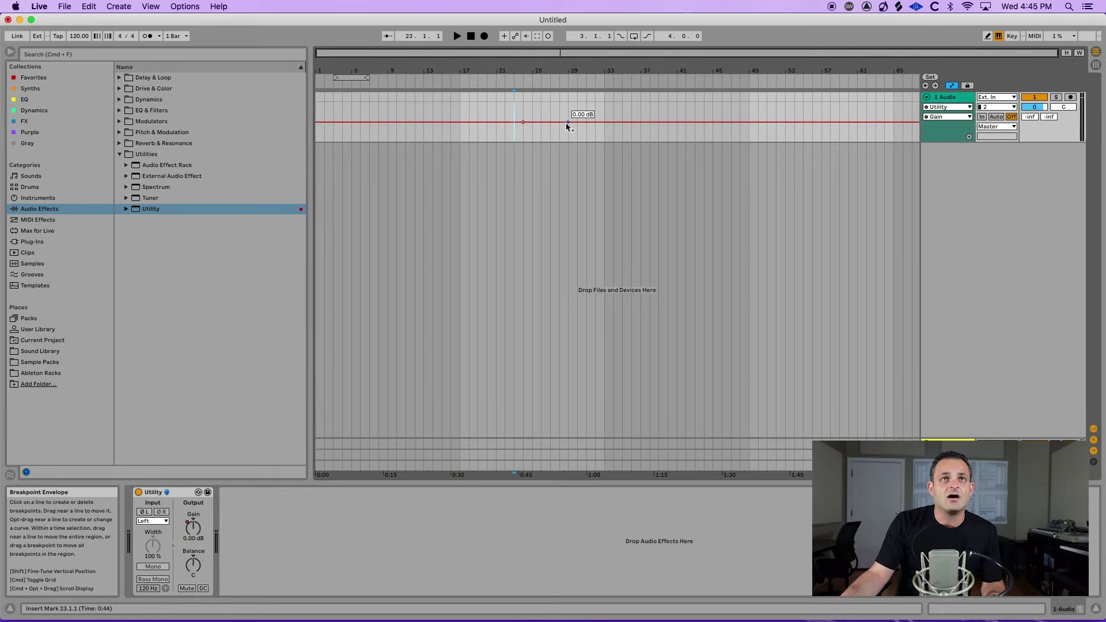
drag(566, 123, 613, 130)
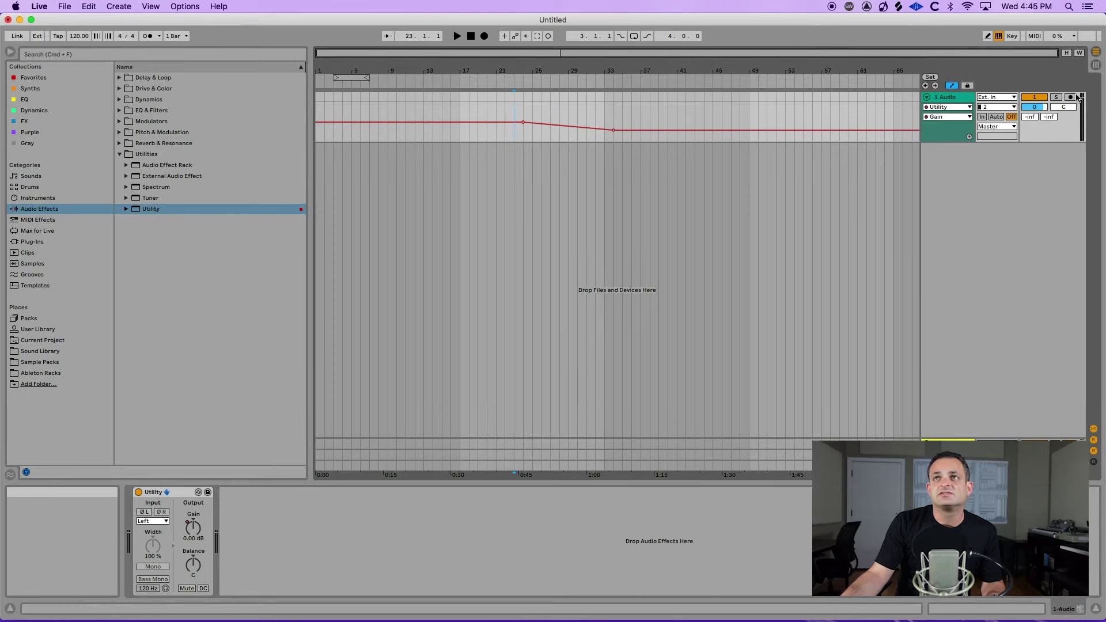
Lower the track volume to -4.0 dB, then return to the Utility Gain lane
click(1035, 107)
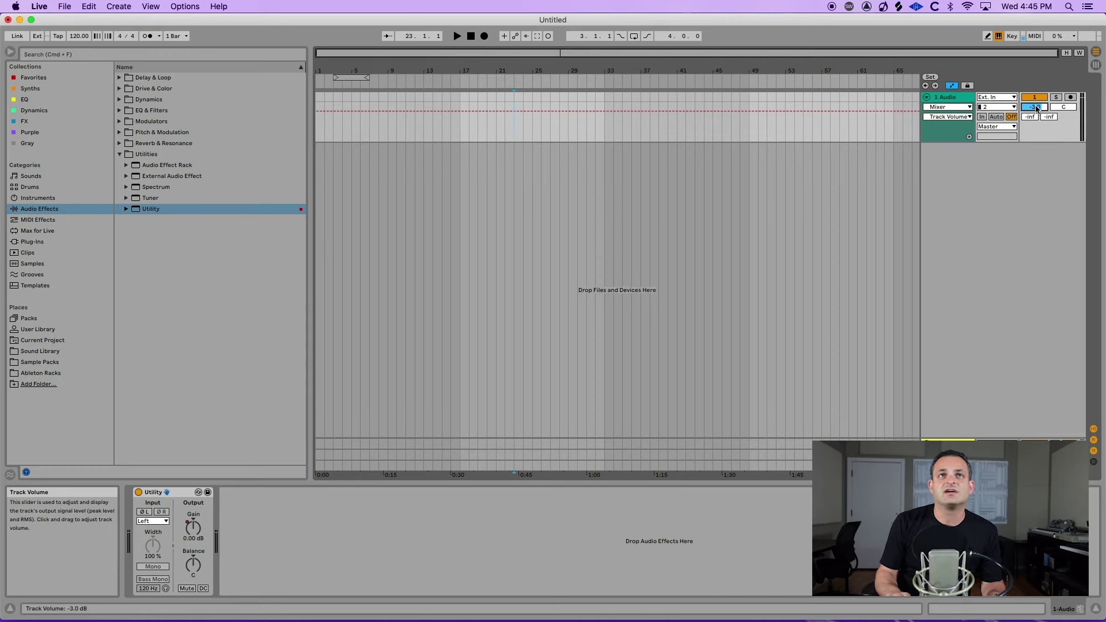
drag(1035, 107, 1035, 112)
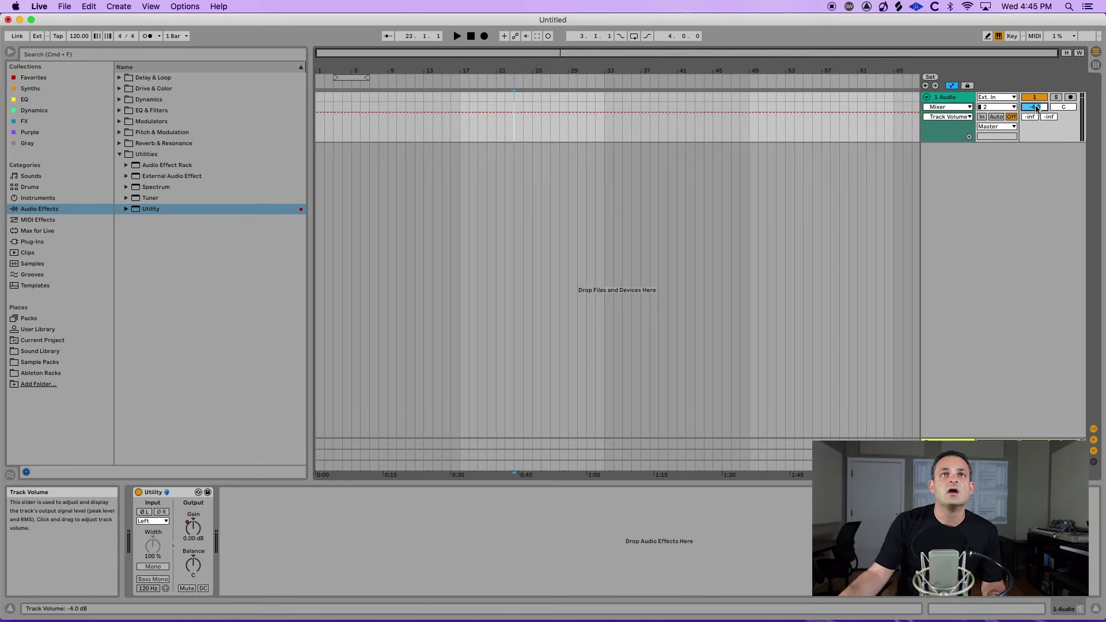
click(191, 538)
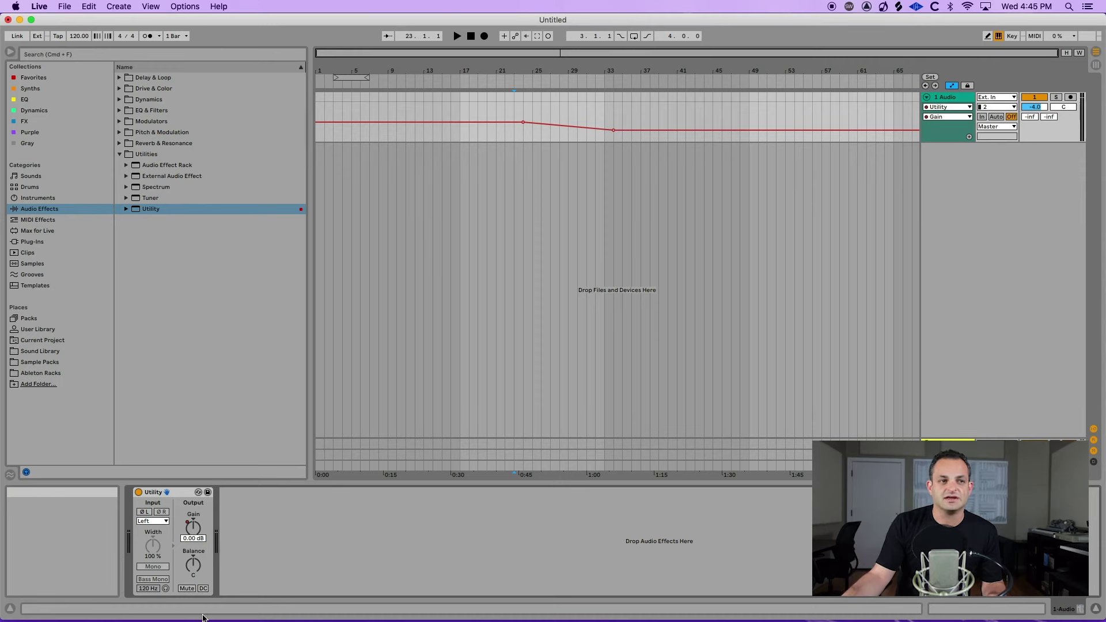
Switch the 1 Audio automation lane to Utility Balance
click(185, 575)
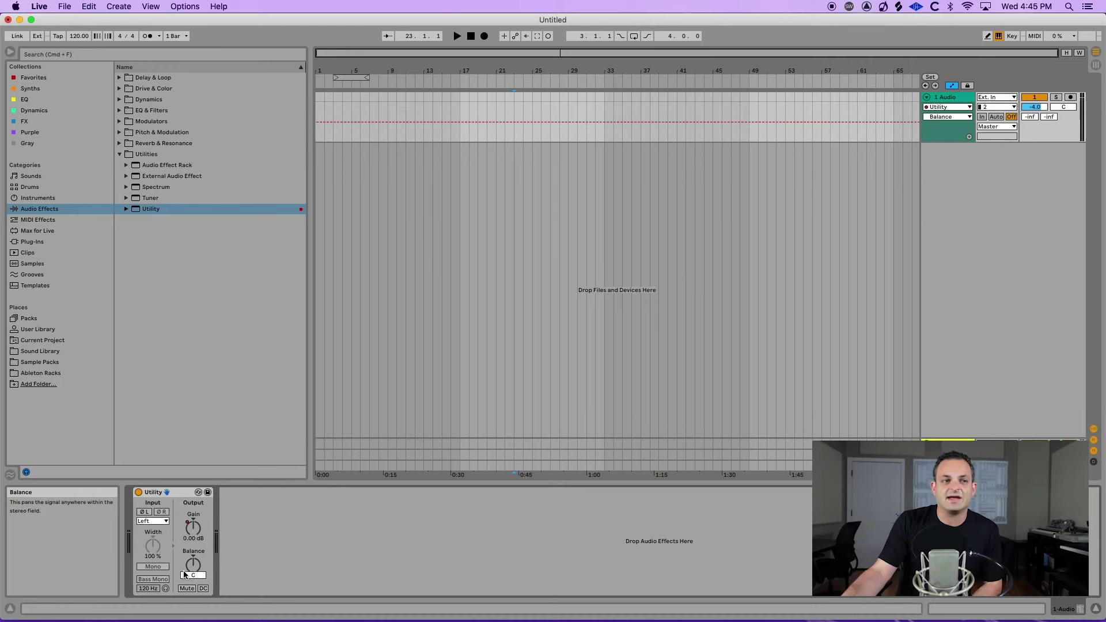